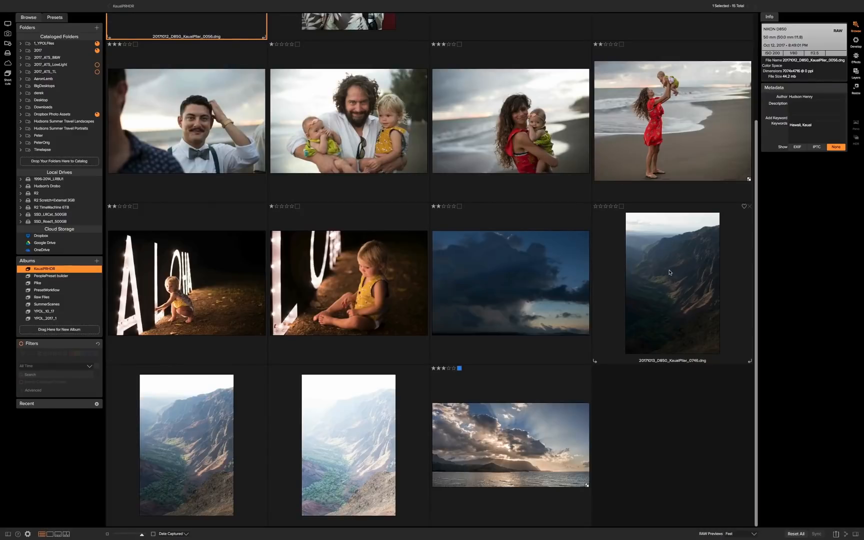
Select the three bracketed canyon photos, 0746 to 0748, and start creating an HDR from them.
left_click(677, 261)
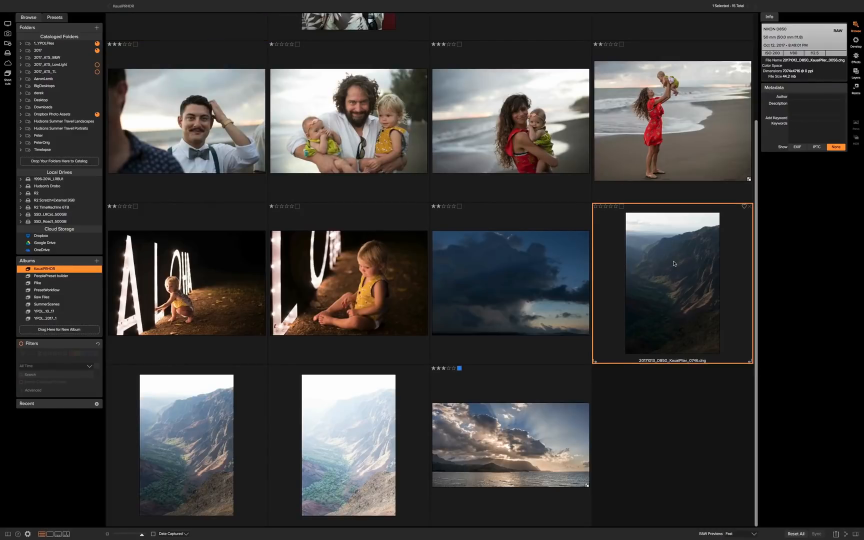
left_click(362, 445, "shift")
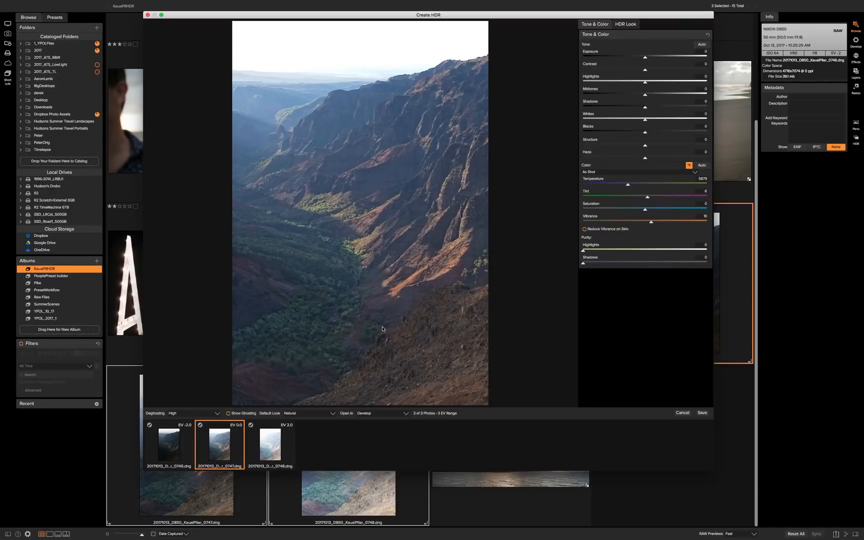
Try the Surreal Auto default look on the merged canyon photo and return to Natural.
left_click(333, 414)
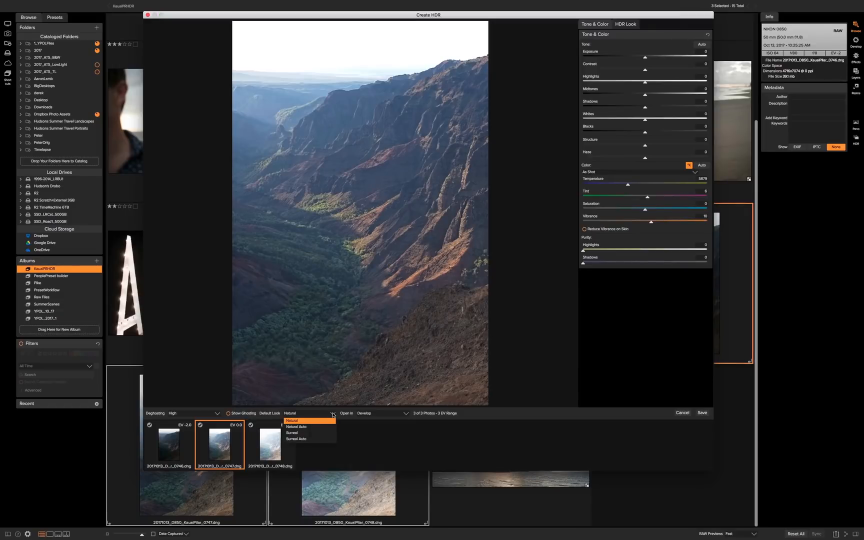
left_click(322, 439)
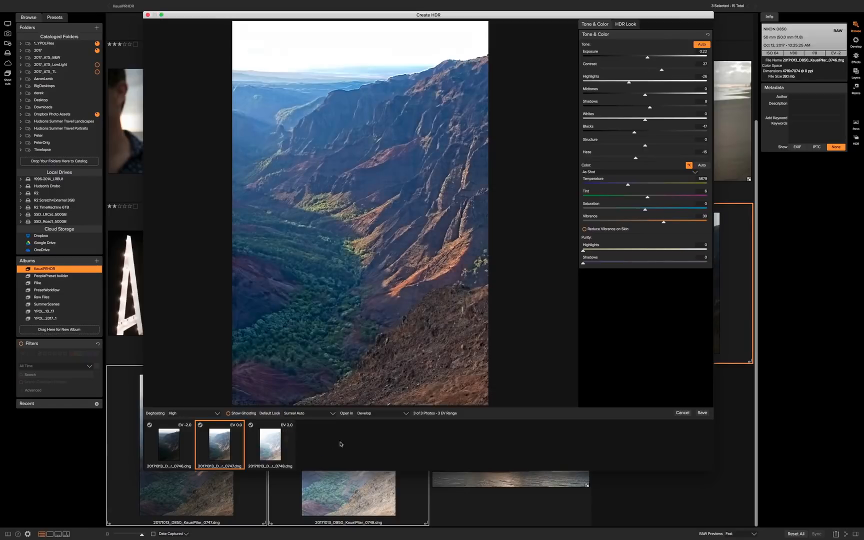
left_click(332, 414)
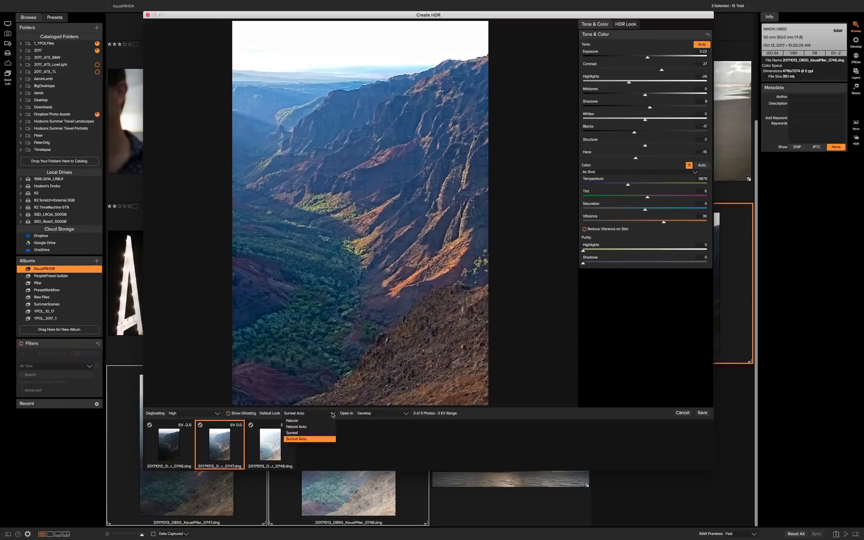
left_click(327, 421)
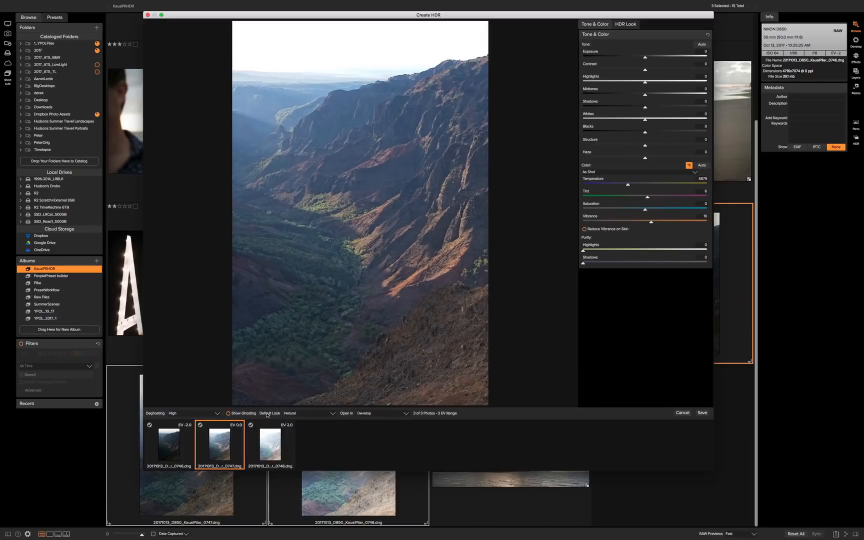
Set the finished HDR to open in Effects and use the darkest exposure, 0746, as the base photo.
left_click(405, 415)
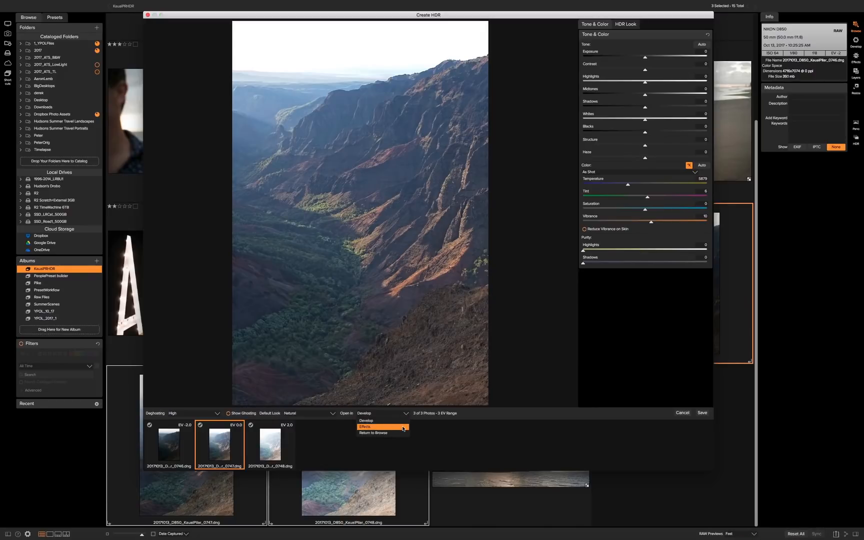
left_click(403, 428)
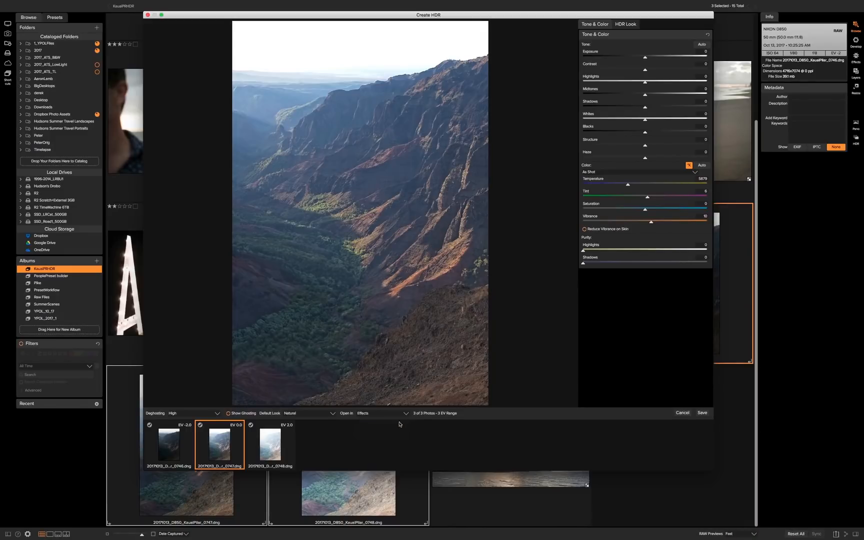
left_click(171, 452)
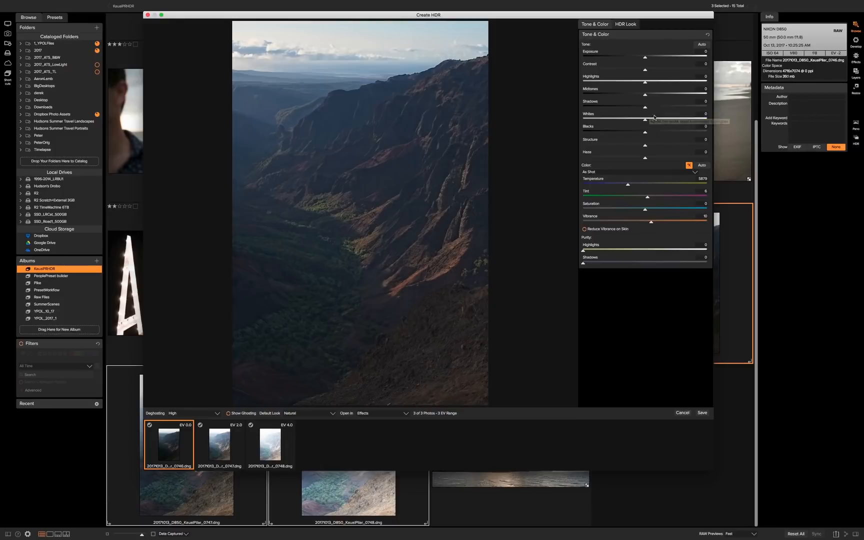
Set the HDR's whites to -4, blacks to -18 and shadows to 19.
mouse_move(645, 120)
left_mouse_down()
mouse_move(636, 121)
mouse_move(662, 118)
mouse_move(644, 119)
left_mouse_up()
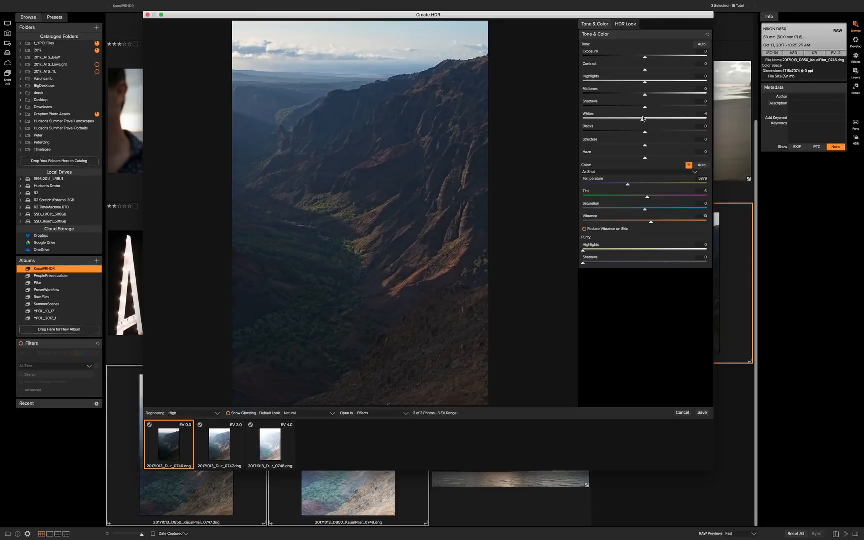
left_click_drag(645, 134, 635, 134)
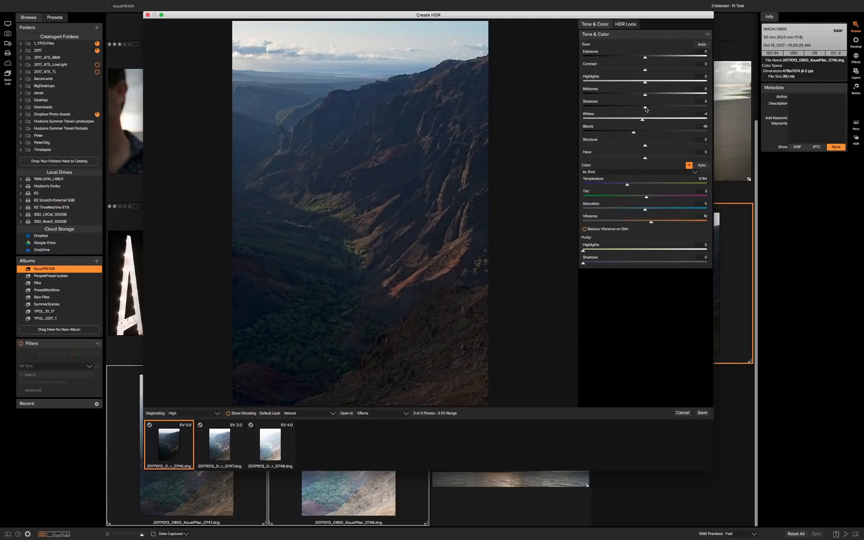
left_click_drag(645, 108, 661, 110)
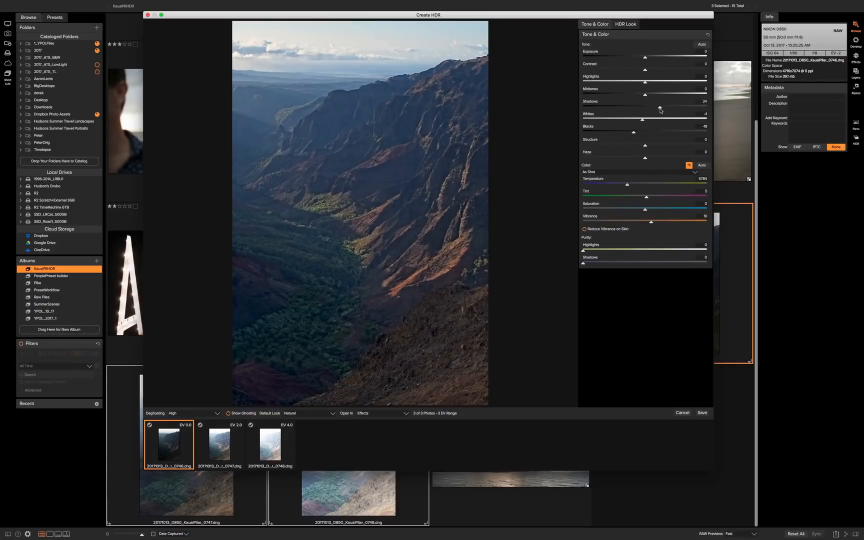
left_click_drag(660, 110, 657, 110)
Set the HDR's midtones to 5, contrast to -6, structure to 8 and haze to -20, and warm the color temperature to 6113.
left_click_drag(646, 95, 642, 71)
left_click_drag(645, 148, 651, 149)
mouse_move(646, 159)
left_mouse_down()
mouse_move(623, 159)
mouse_move(632, 158)
left_mouse_up()
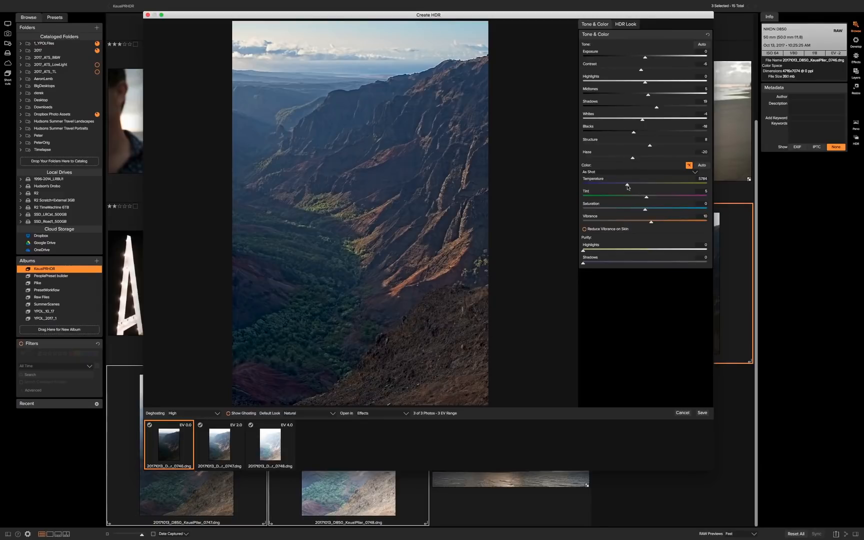
left_click_drag(628, 184, 631, 186)
Lower the HDR Look compression to 93 and save the merged HDR.
left_click(625, 25)
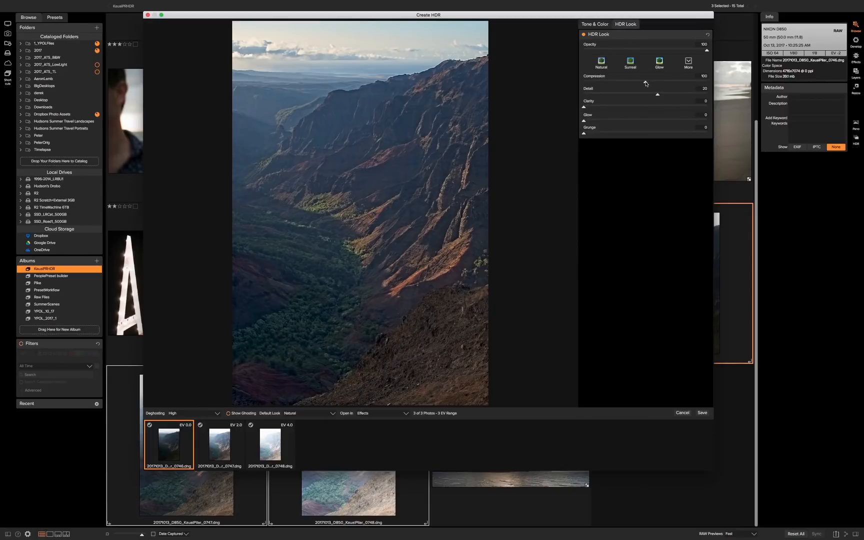
mouse_move(646, 84)
left_mouse_down()
mouse_move(628, 85)
mouse_move(709, 88)
mouse_move(630, 87)
mouse_move(640, 80)
left_mouse_up()
left_click(702, 414)
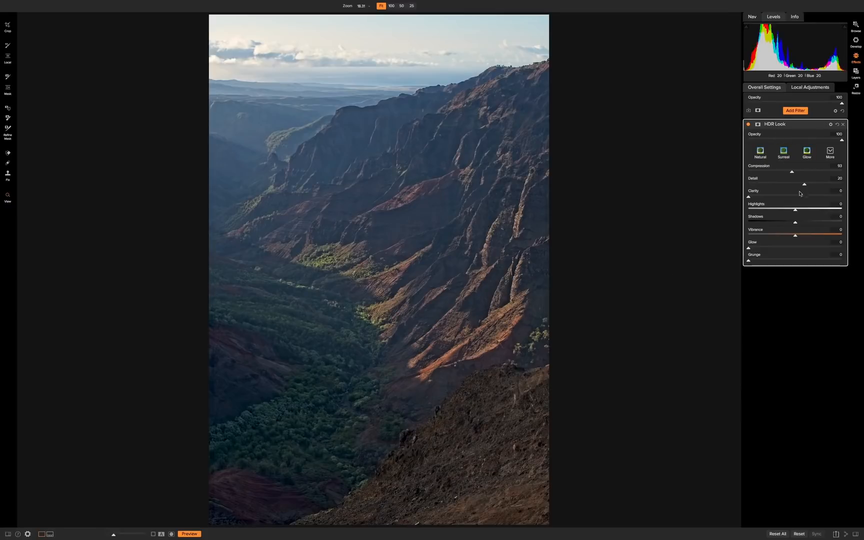
Set the HDR Look clarity to 16 and paint the effect out along the skyline with a size 150 masking brush at 38 opacity.
mouse_move(750, 199)
left_mouse_down()
mouse_move(784, 199)
mouse_move(763, 198)
left_mouse_up()
left_click(758, 124)
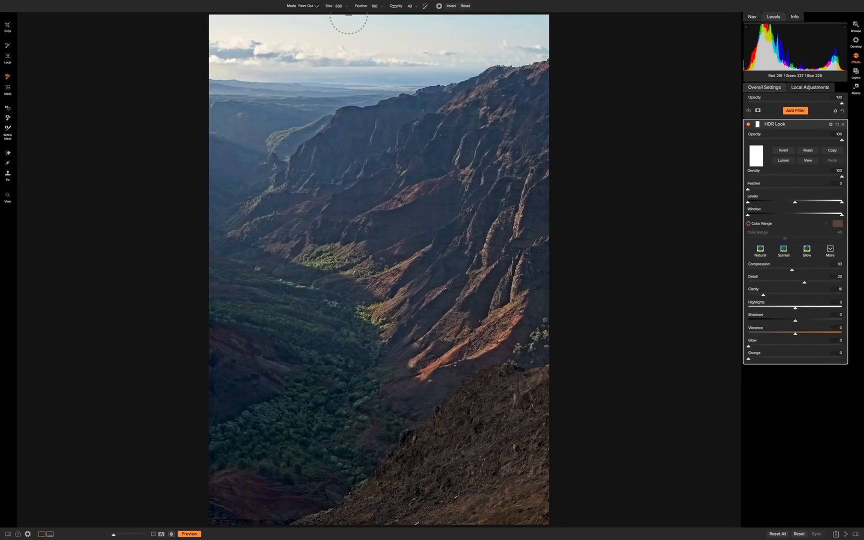
left_click_drag(394, 6, 392, 6)
key("bracketleft")
left_click(788, 125)
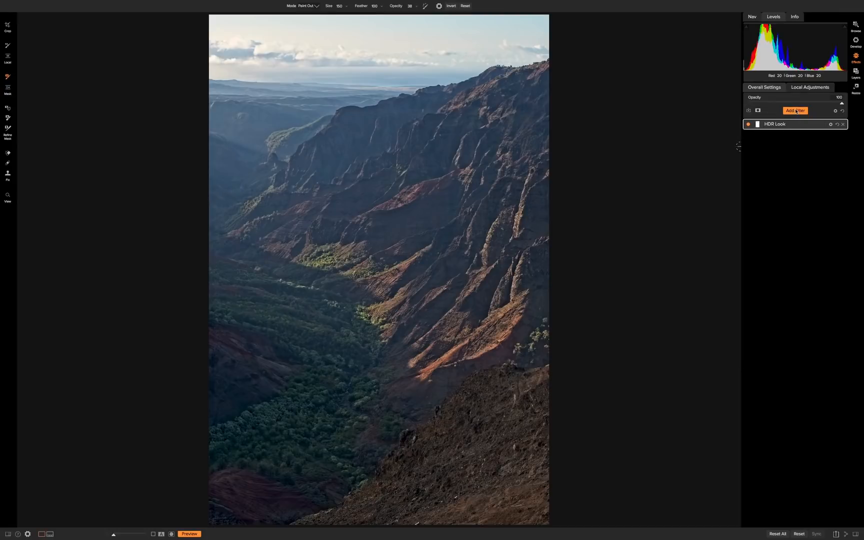
Add a Dynamic Contrast filter, apply the preset with small 5, medium 12 and large 16, and set its opacity to 43.
left_click(797, 111)
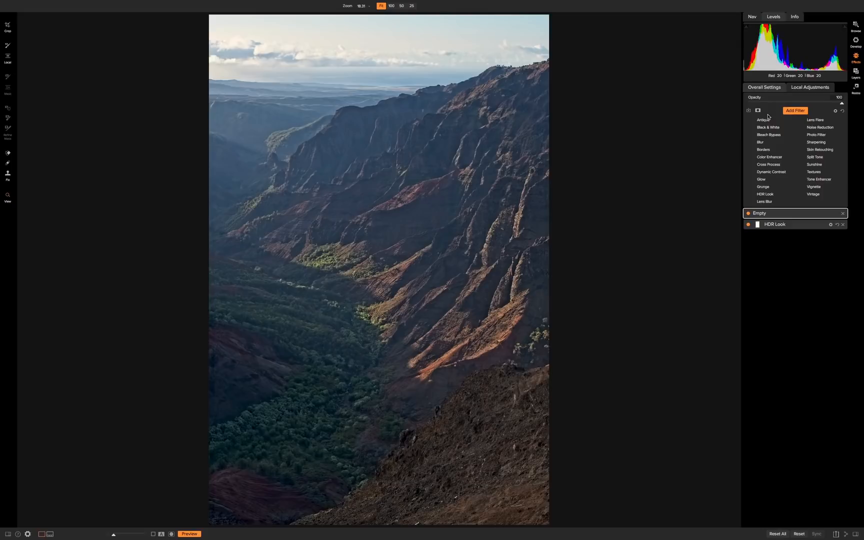
left_click(779, 174)
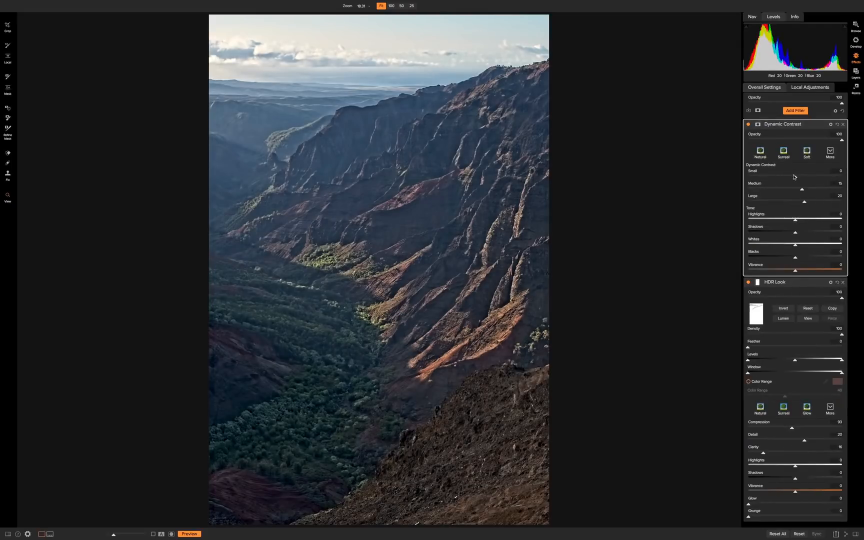
left_click(833, 150)
left_click(824, 165)
left_click_drag(814, 142, 790, 141)
Add a Color Enhancer filter and apply its Desert preset to the canyon photo.
left_click(795, 111)
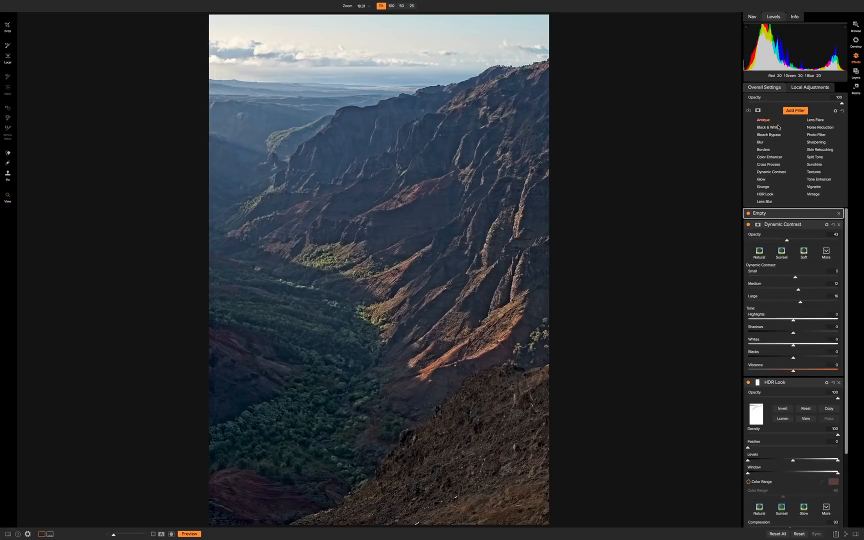
left_click(773, 158)
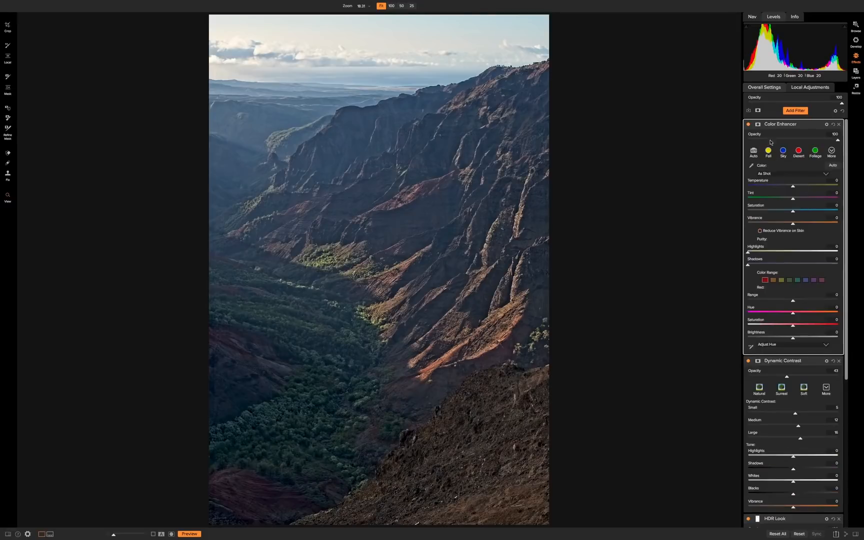
left_click(799, 152)
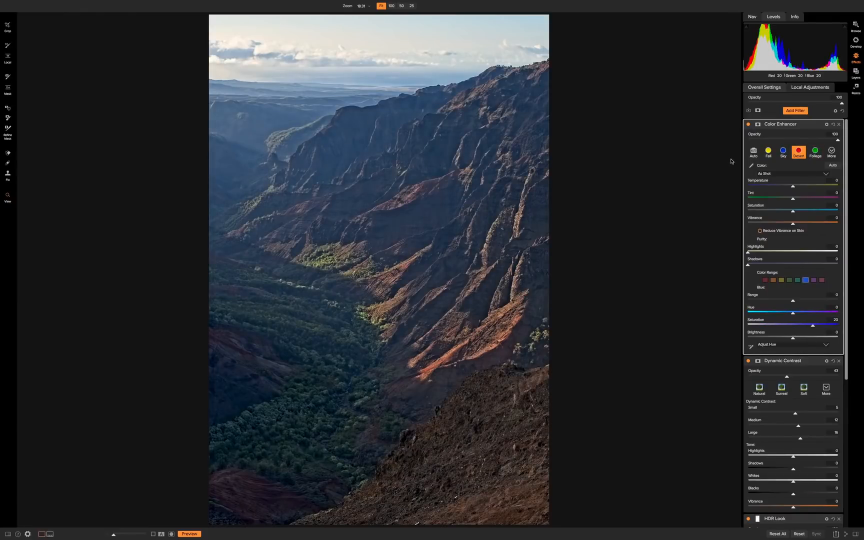
Return to the Develop settings and compare the edited canyon photo with the original by toggling the preview.
left_click(856, 41)
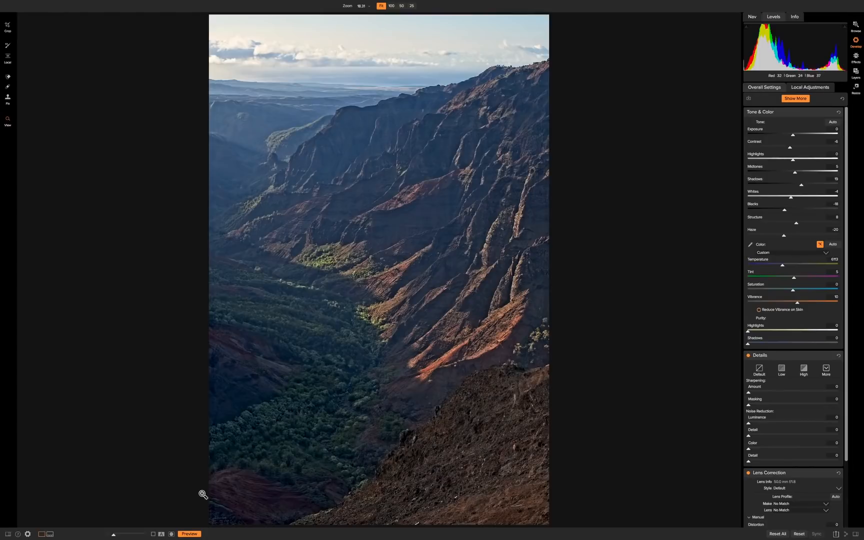
left_click(190, 534)
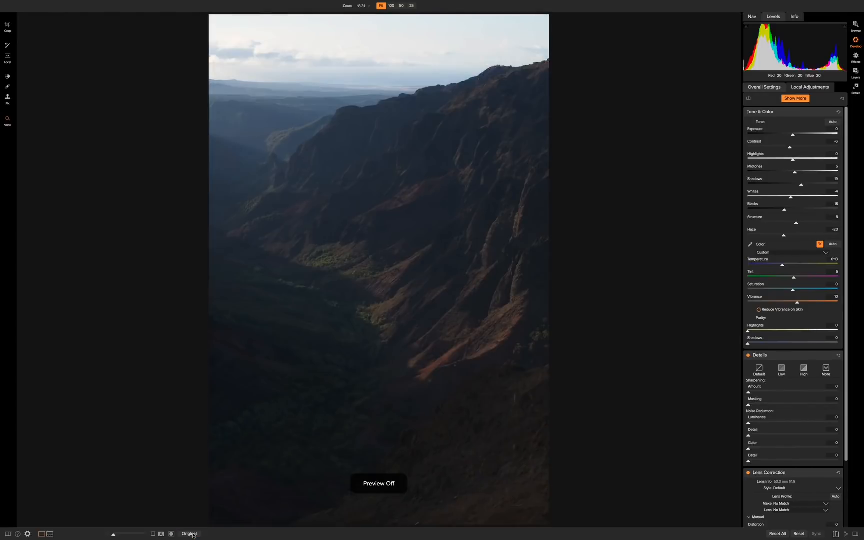
left_click(191, 535)
left_click(190, 534)
left_click(190, 534)
left_click(190, 534)
left_click(189, 534)
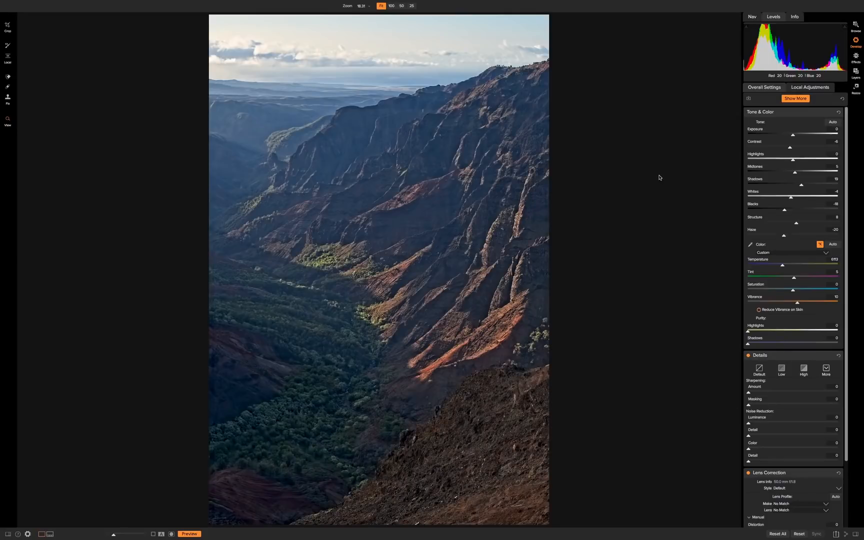